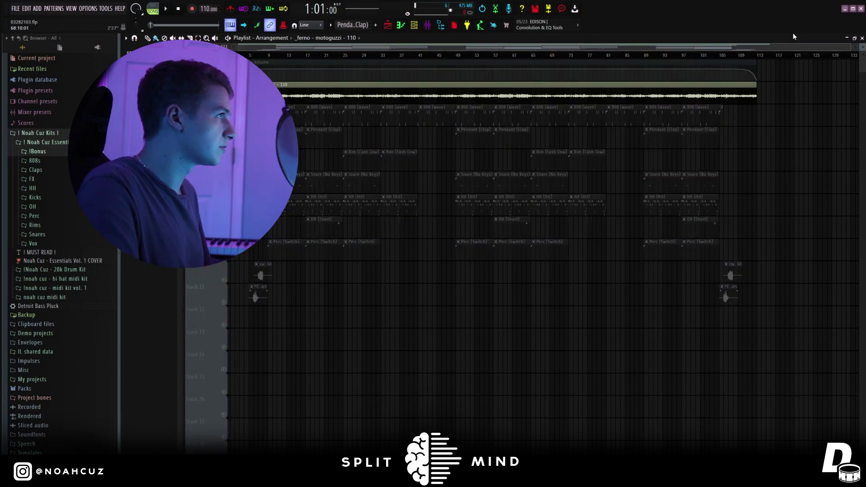
Play the motoguzzi melody loop and inspect the FabFilter Pro-Q 3 low cut on its mixer track.
left_click_drag(849, 49, 545, 49)
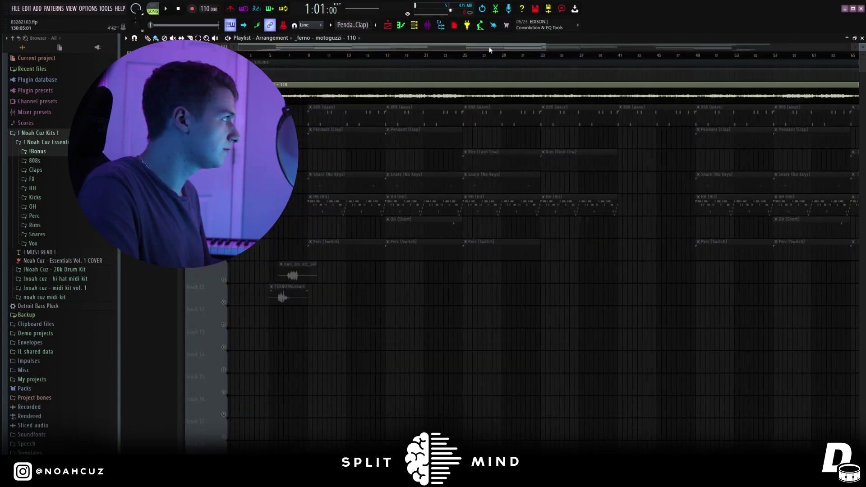
key("space")
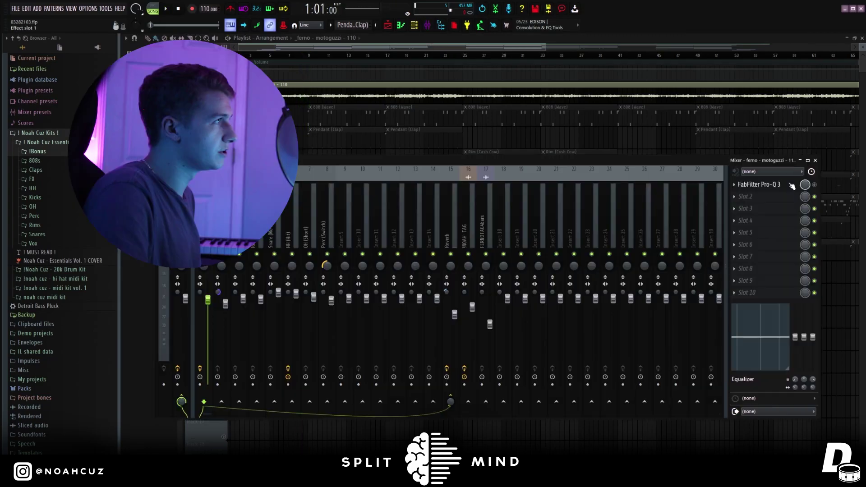
left_click(740, 187)
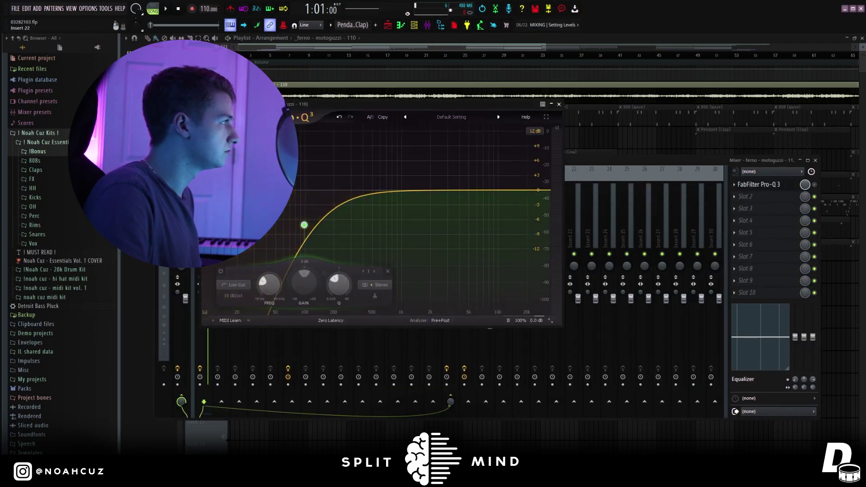
left_click(551, 104)
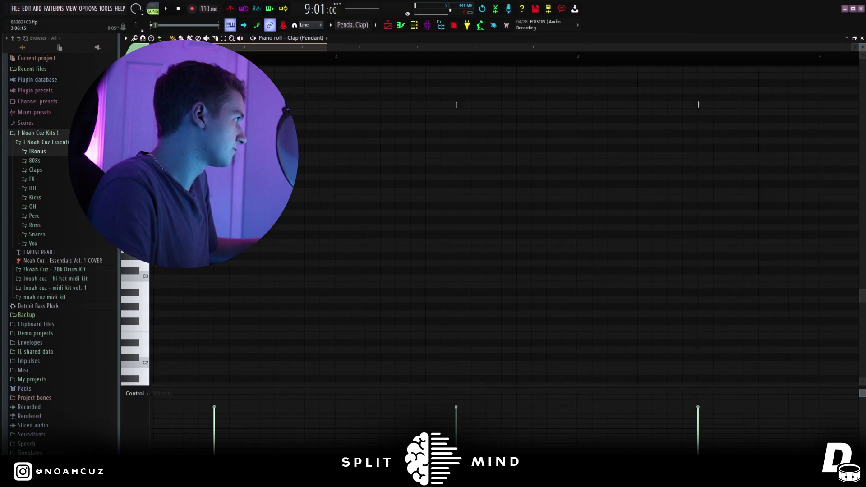
Listen to the Pendant clap and No Keys snare patterns and view their notes in the piano roll.
key("space")
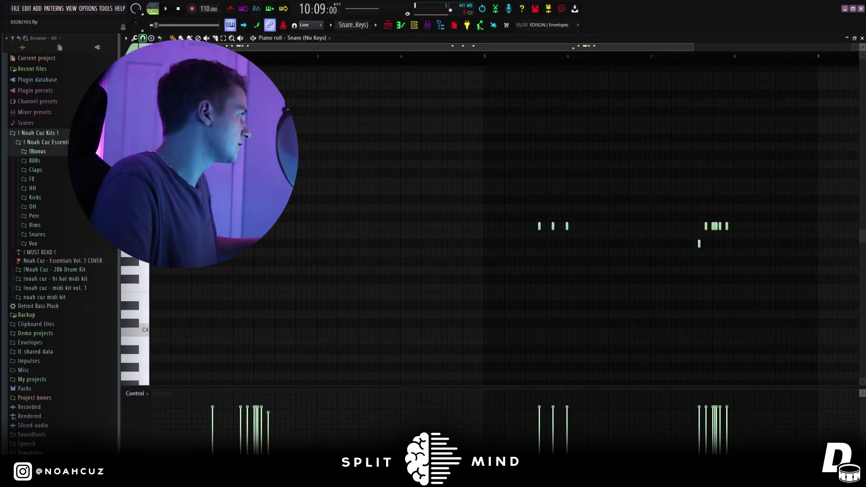
left_click(421, 27)
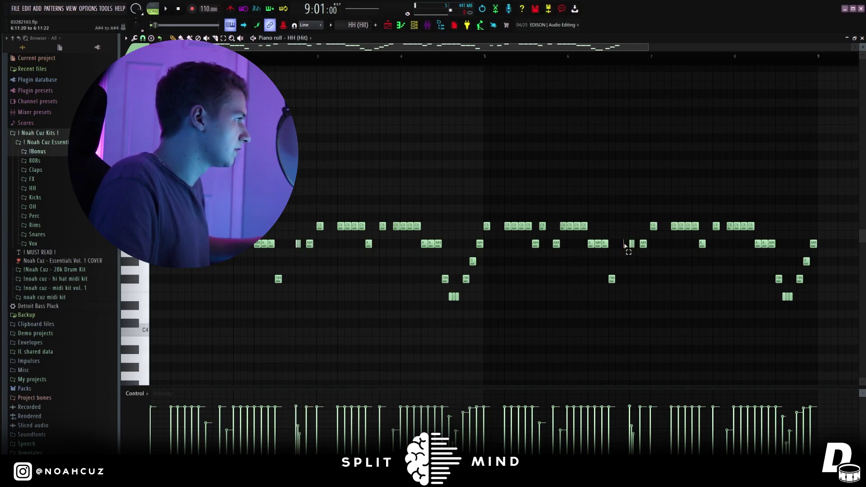
left_click_drag(837, 188, 490, 353)
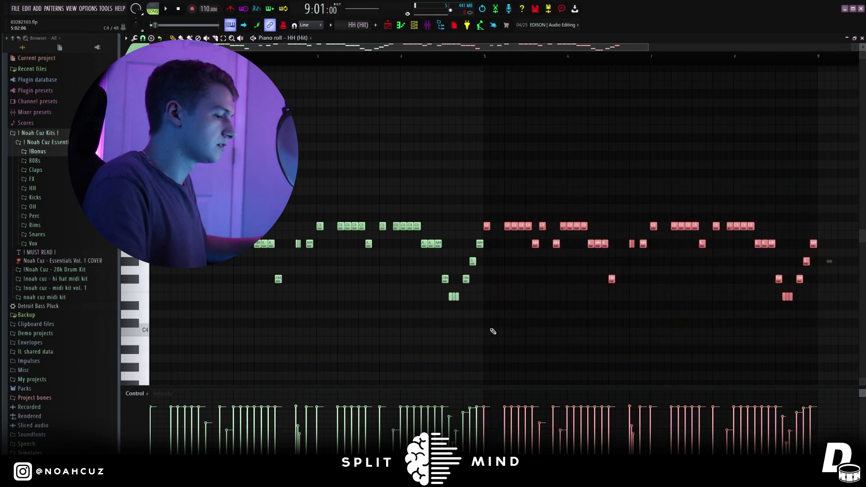
key("Delete")
key("ctrl+z")
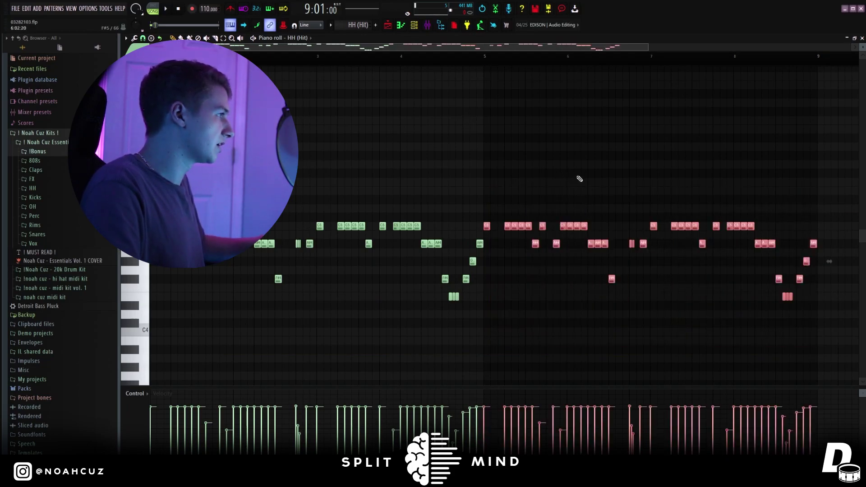
Examine the pitched-down hi-hat notes and their velocities before bar 5, and play the HH (Hit) pattern in pattern mode.
left_click(480, 218)
left_click_drag(185, 241, 466, 304)
left_click(401, 287)
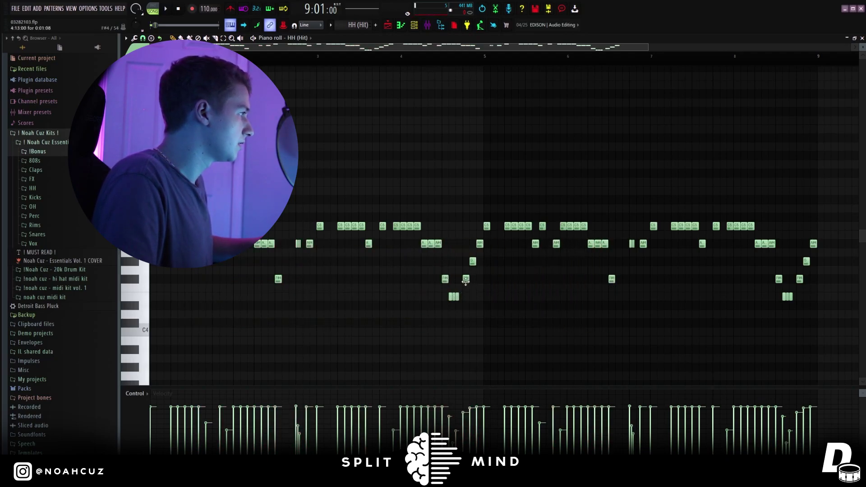
left_click_drag(437, 254, 460, 305)
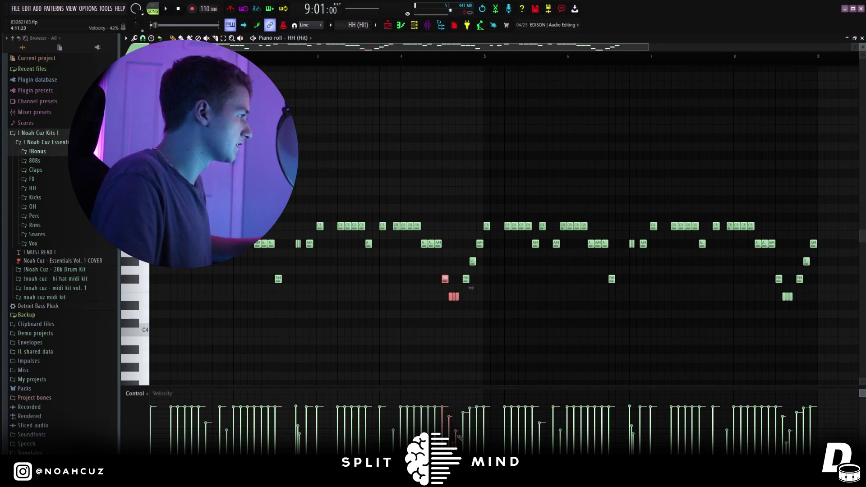
left_click(519, 357)
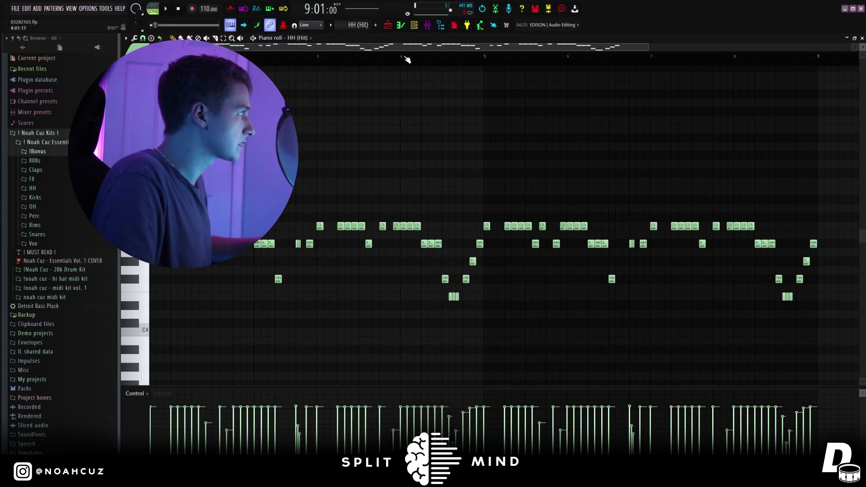
left_click(156, 9)
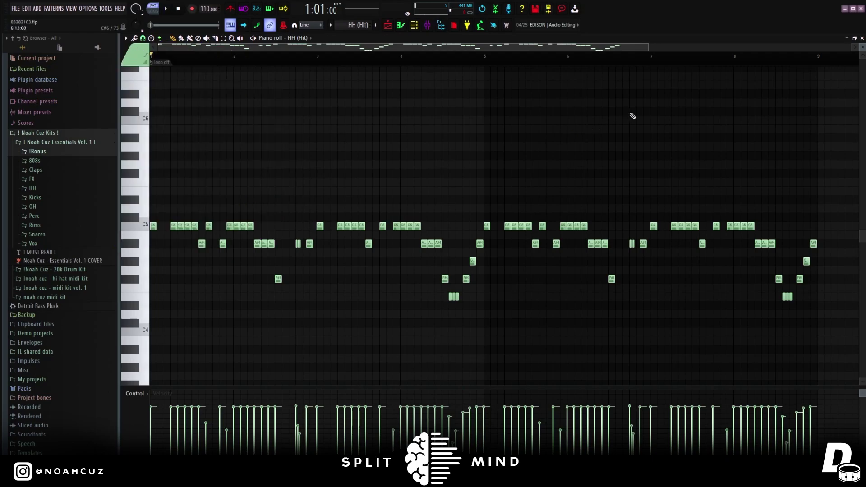
key("space")
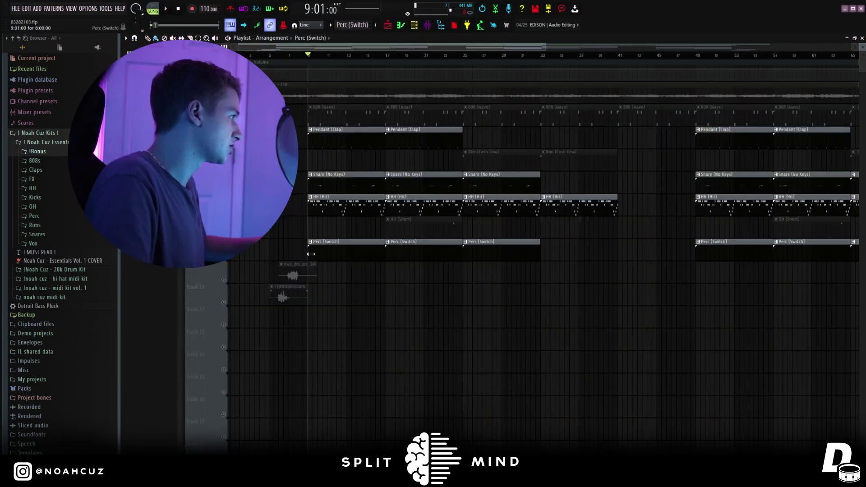
Solo the OH (Short) track, play the open hat from bar 17, and inspect its notes in the piano roll.
left_click(227, 260, "ctrl")
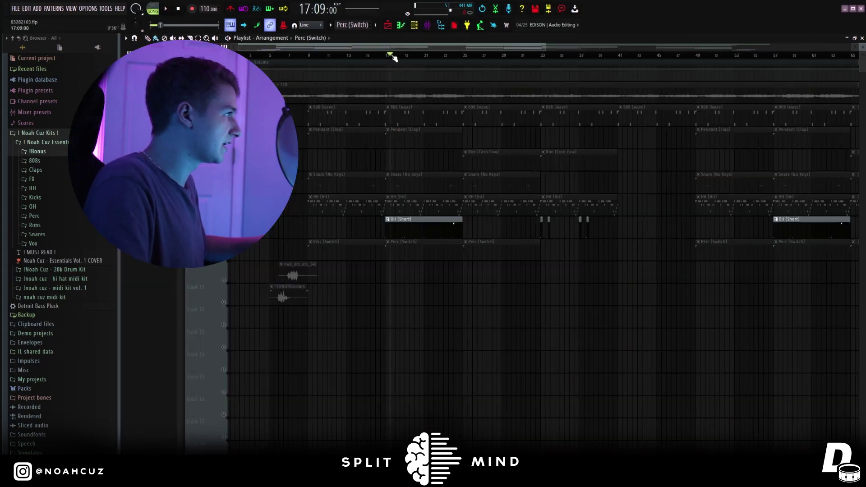
left_click(386, 55)
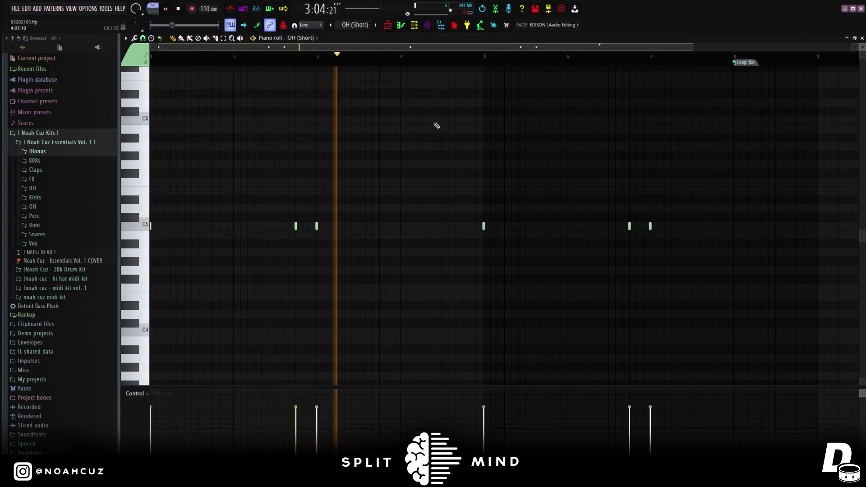
key("space")
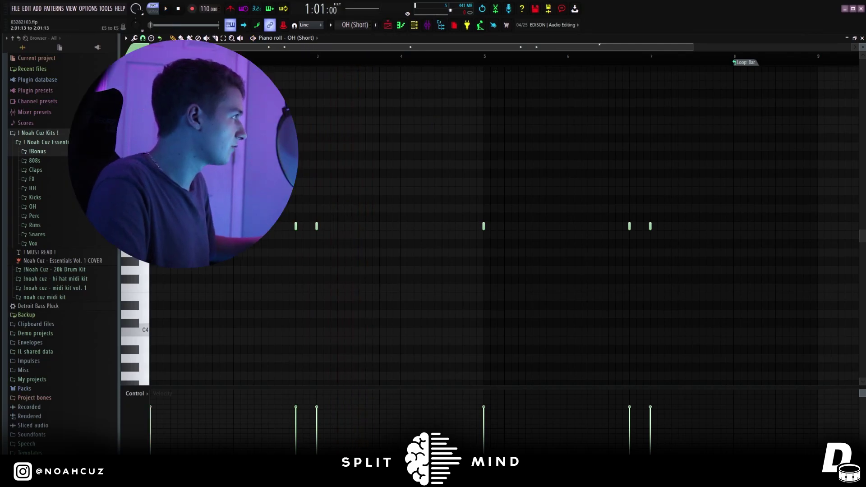
mouse_move(364, 213)
left_mouse_down()
mouse_move(313, 247)
mouse_move(313, 237)
mouse_move(281, 237)
left_mouse_up()
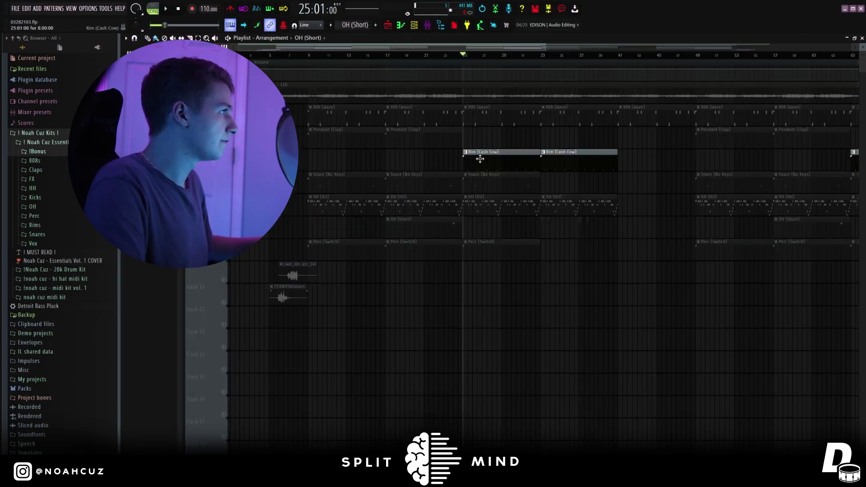
Open the Rim (Cash Cow) pattern from the playlist in the piano roll and play it in pattern mode.
key("F5")
double_click(484, 161)
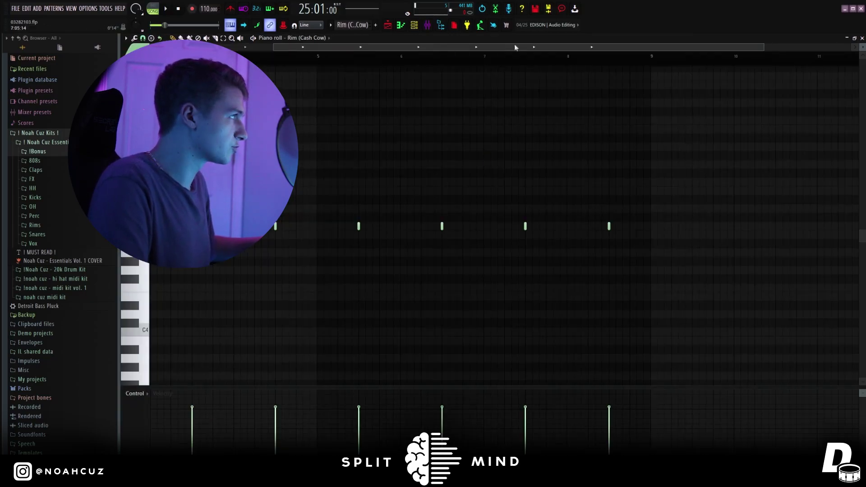
left_click(154, 8)
key("space")
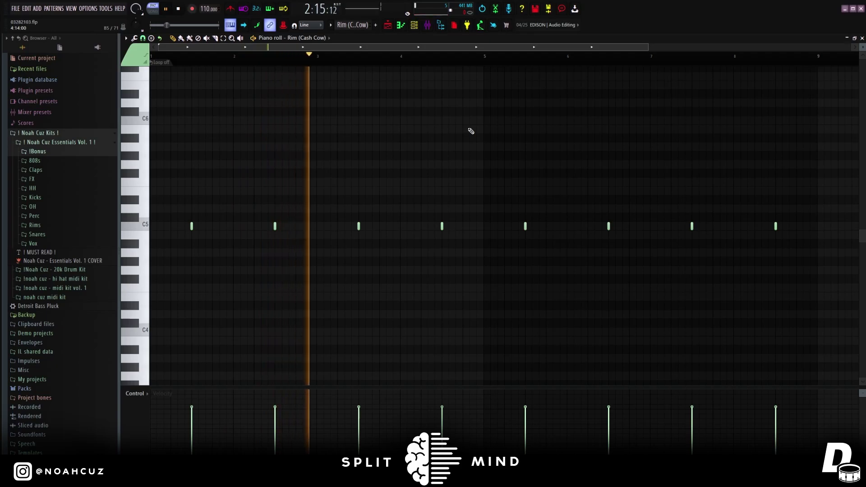
key("space")
Play the 808 (Wave) pattern and compare its first four bars with the extra note in bar 8.
left_click(387, 25)
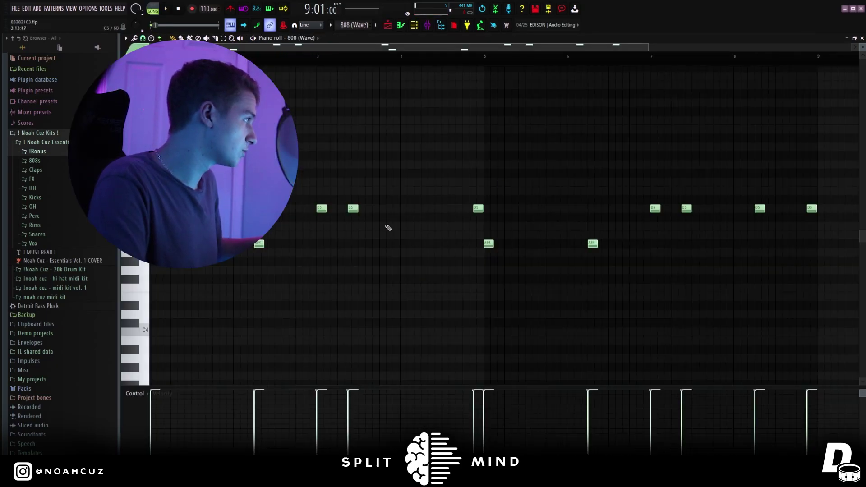
key("space")
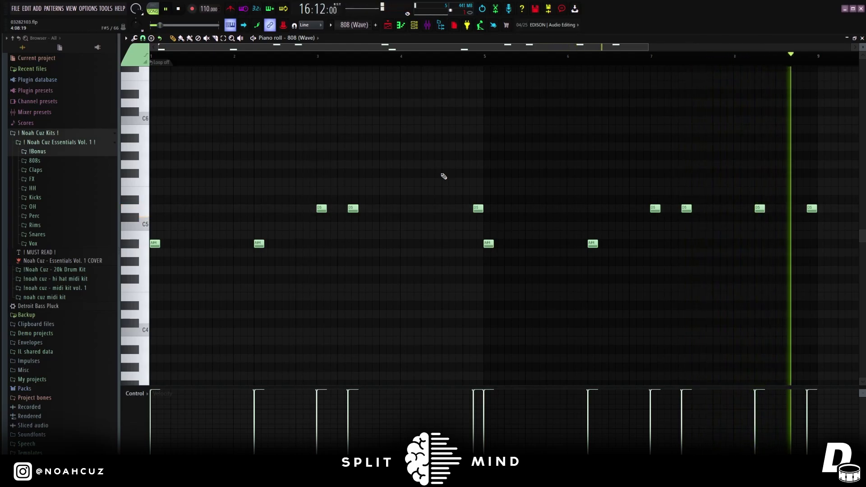
key("space")
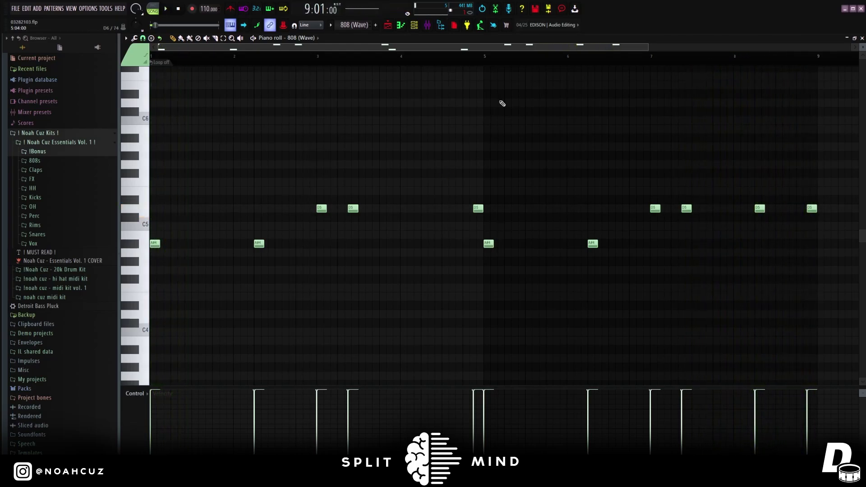
left_click_drag(487, 59, 64, 113)
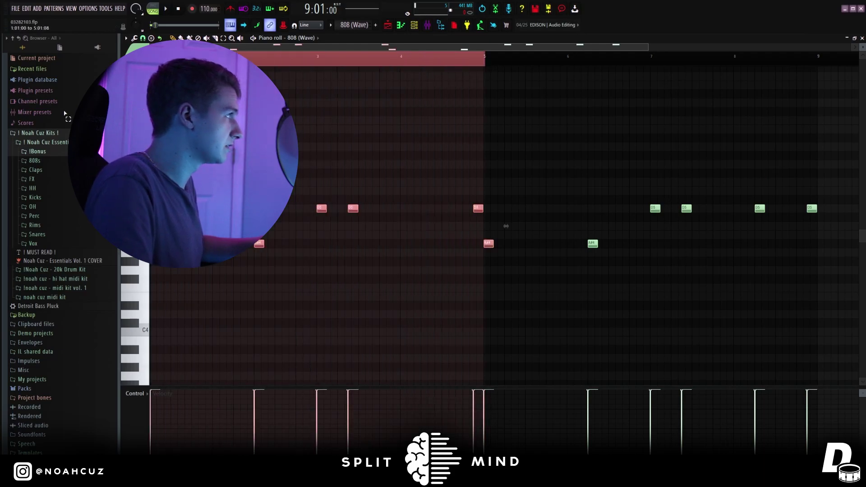
left_click(383, 57)
right_click(760, 208)
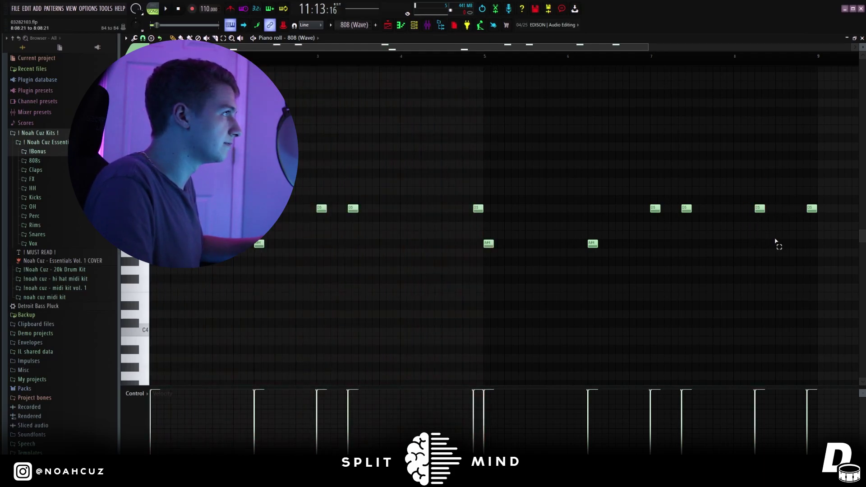
Return to the playlist and place the playback position at bar 9.
key("F5")
left_click(385, 60)
left_click_drag(386, 60, 307, 56)
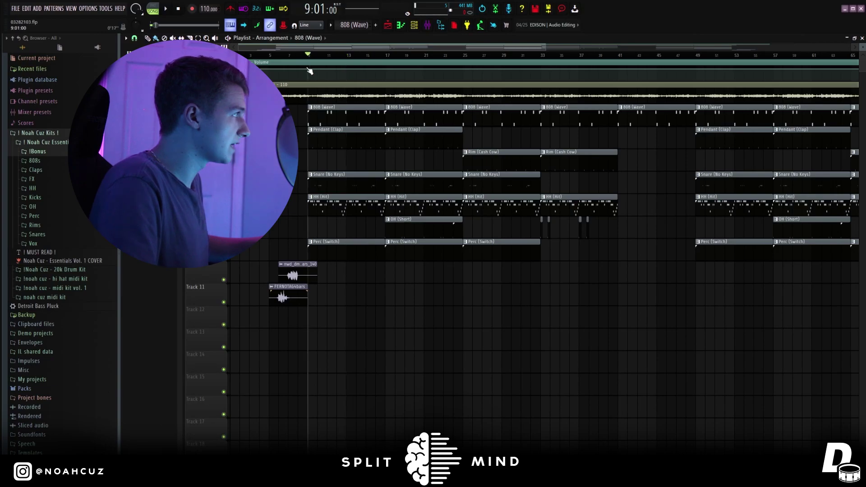
Open the mixer and review the effect slots of the 808, clap, rim and snare tracks.
left_click(427, 27)
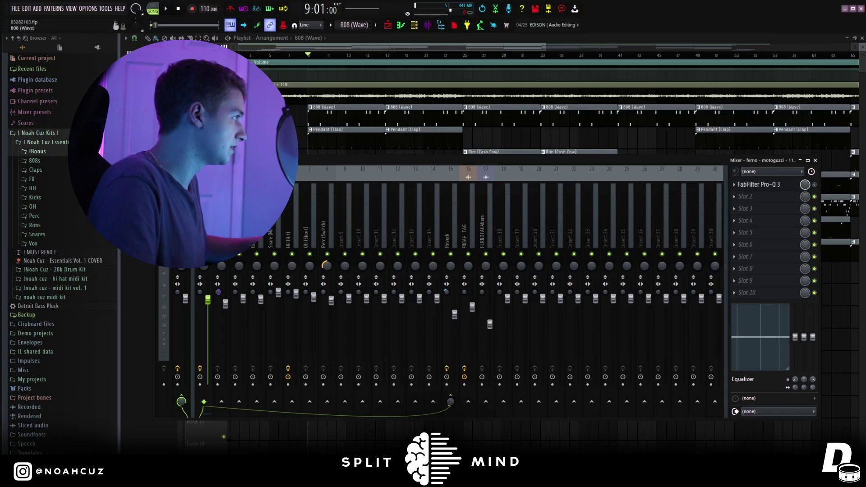
left_click(225, 343)
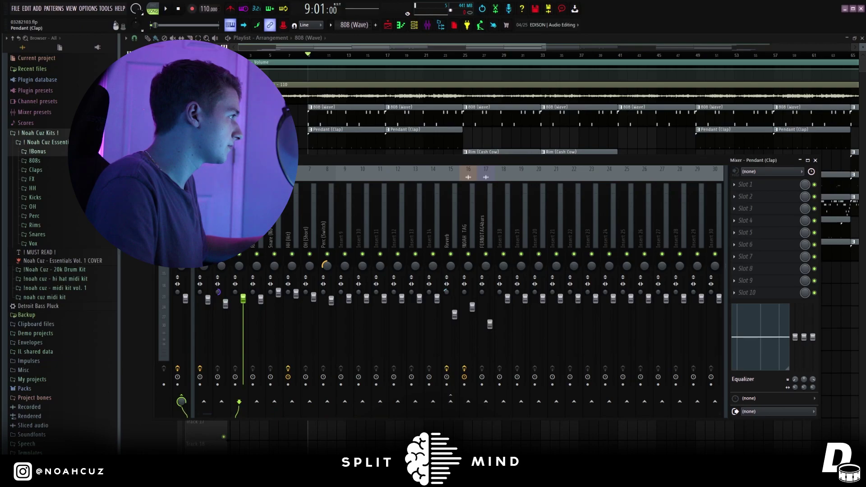
left_click(260, 343)
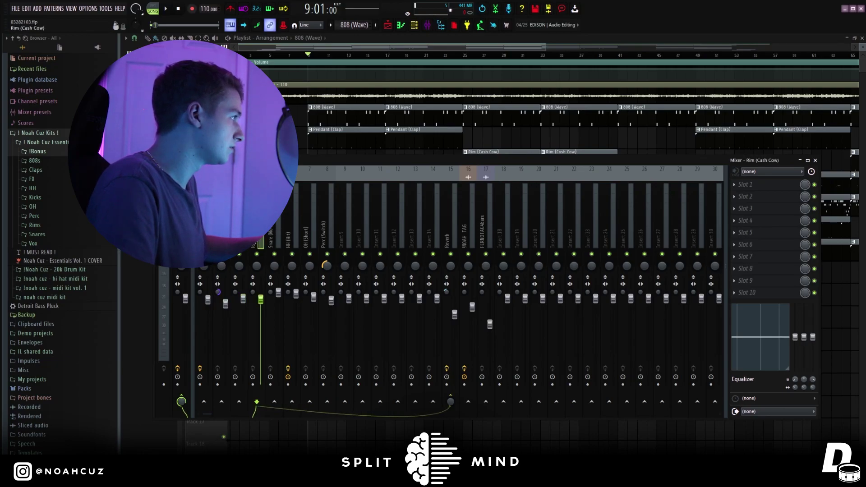
left_click(272, 239)
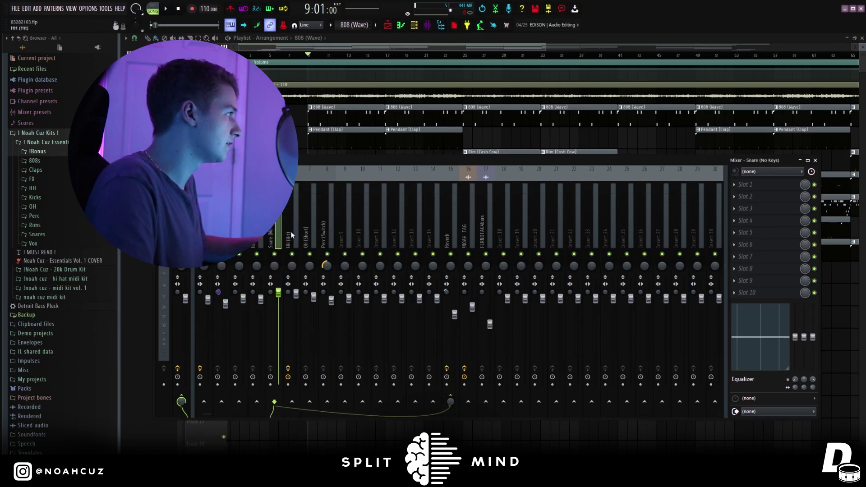
Inspect the Looperator, Fruity Flanger and PanMan settings on the HH (Hit) mixer track, closing each plugin window.
left_click(291, 234)
left_click(762, 186)
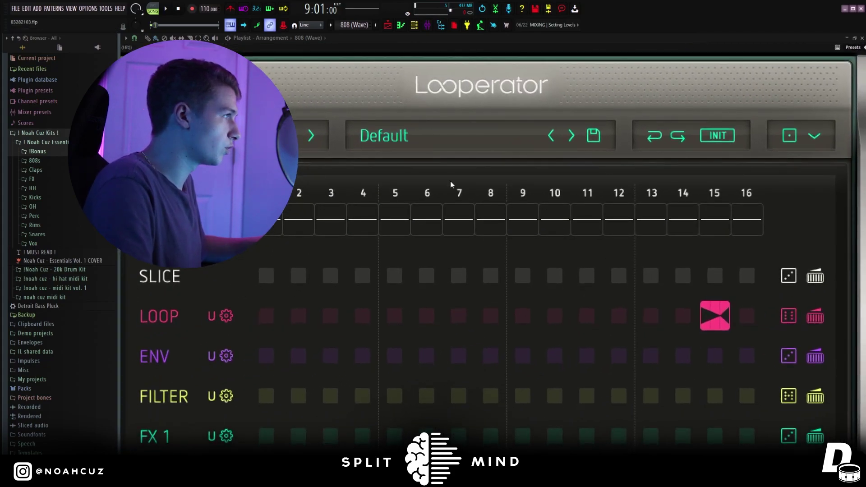
left_click_drag(575, 47, 600, 32)
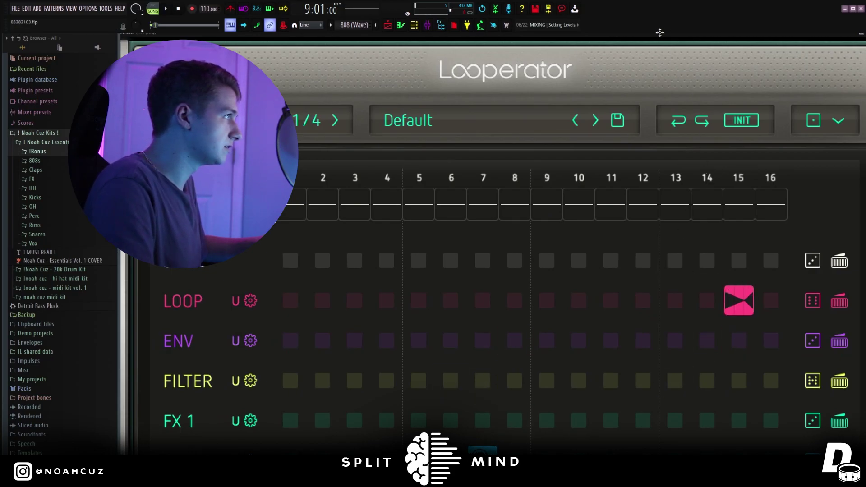
key("Escape")
left_click(764, 199)
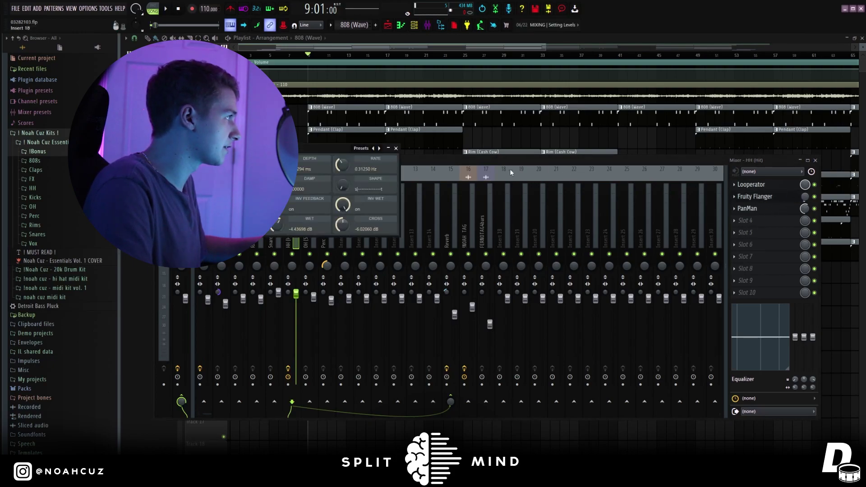
left_click(396, 149)
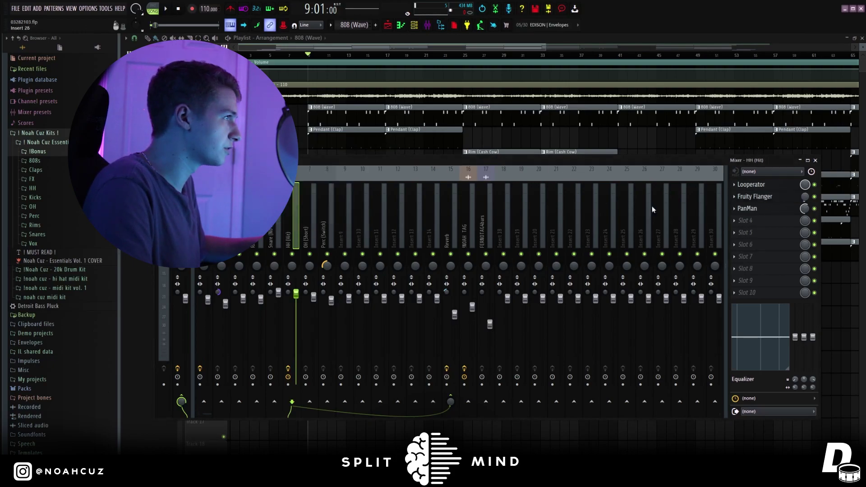
left_click(780, 211)
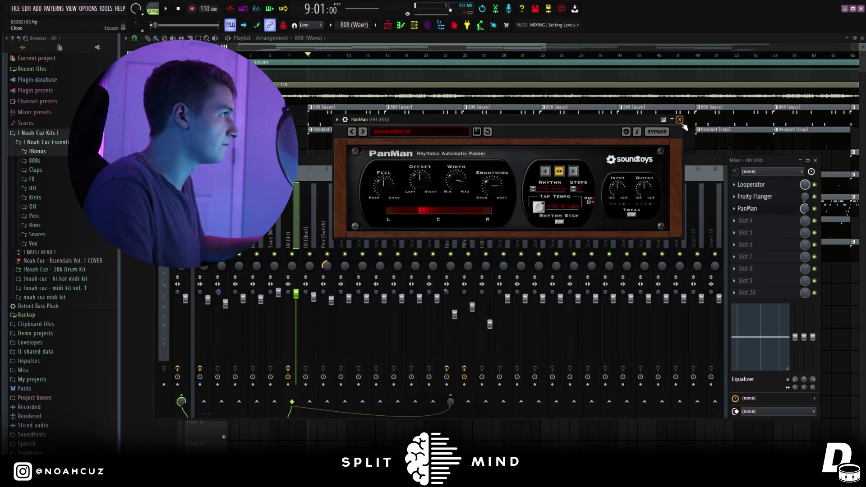
left_click(679, 119)
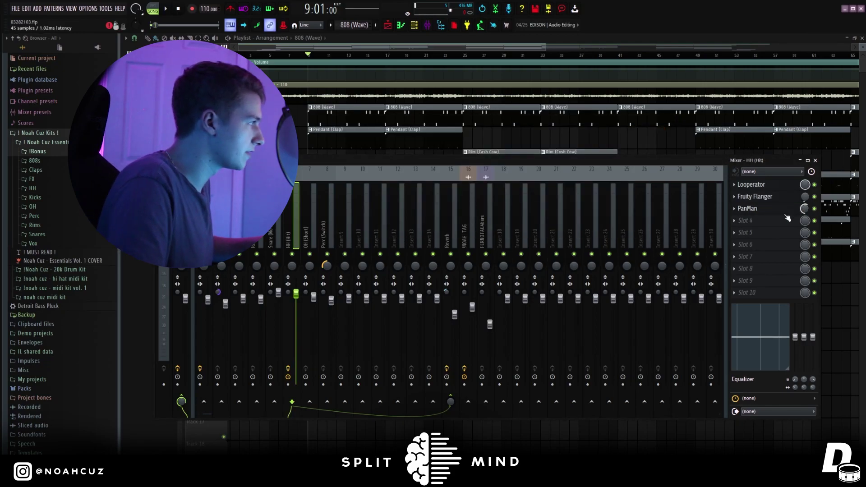
Review the effect slots of the OH (Short), Perc (Switch), rim, snare and HH (Hit) mixer tracks.
left_click(314, 230)
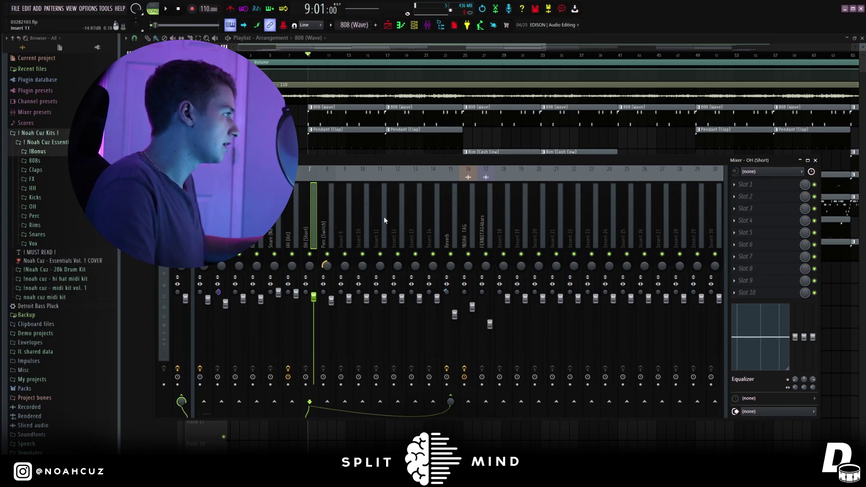
left_click(326, 226)
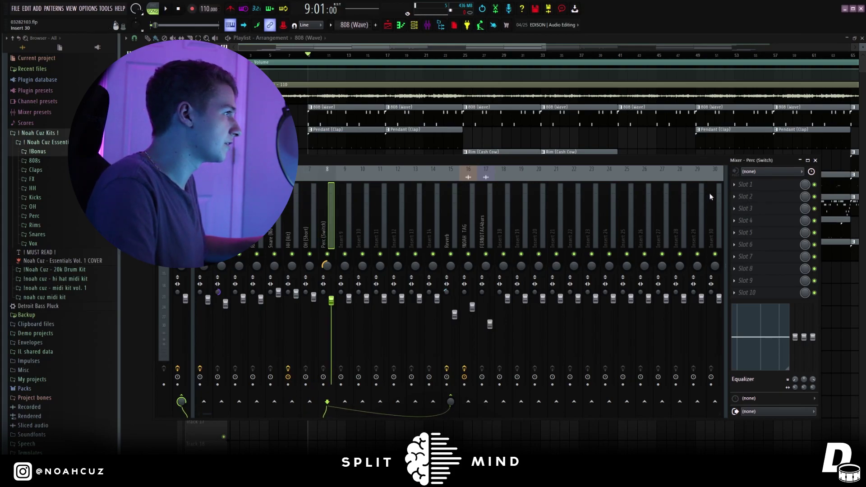
left_click(208, 225)
left_click(264, 234)
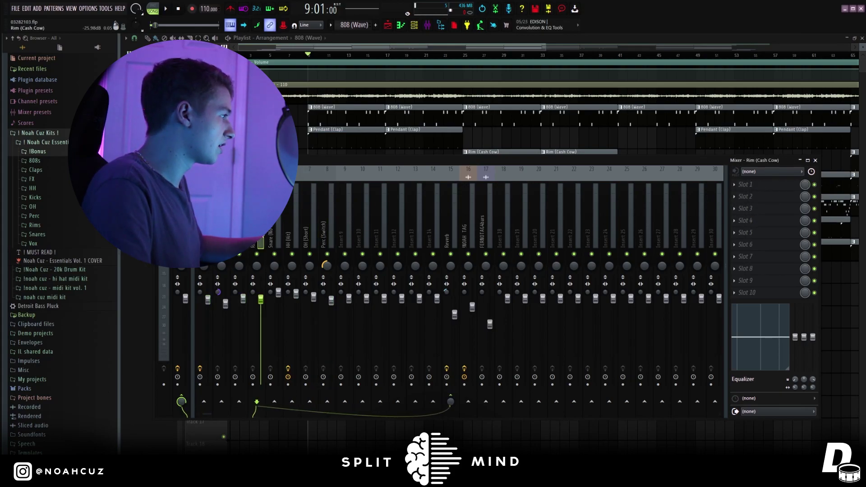
left_click(275, 234)
left_click(284, 232)
Inspect the ValhallaVintageVerb settings on the Reverb mixer track with its window moved into clear view, and close the plugin.
left_click(458, 264)
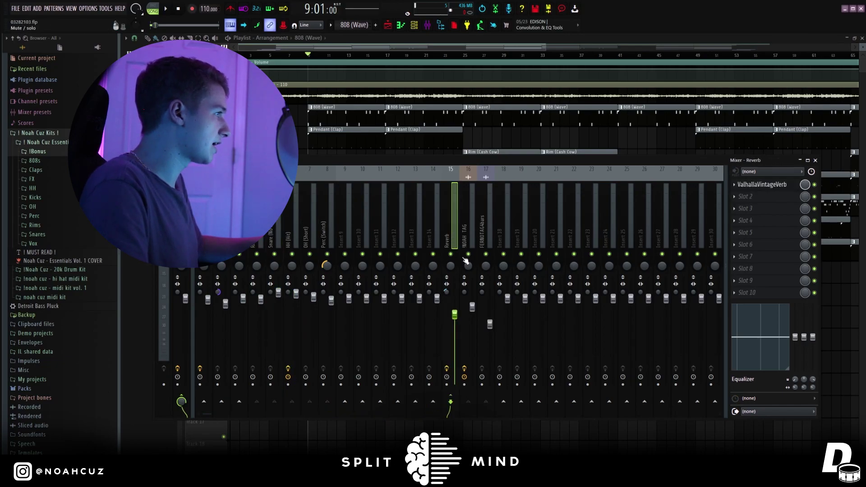
left_click(753, 187)
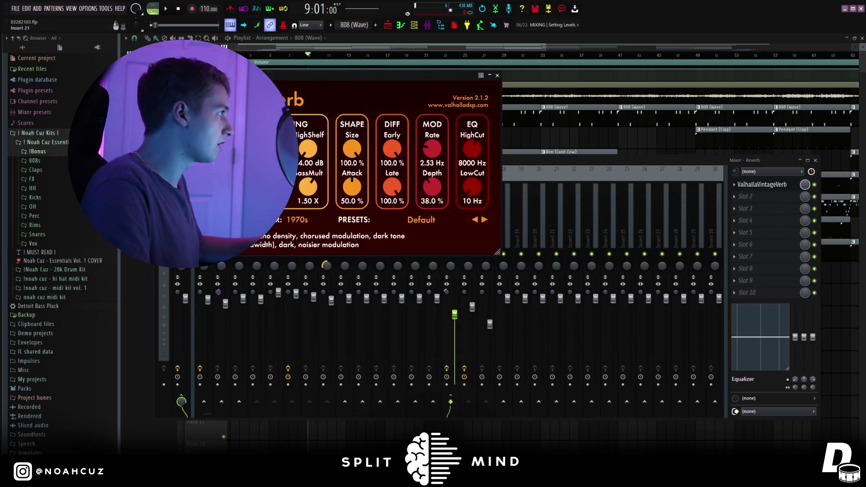
left_click_drag(245, 77, 366, 94)
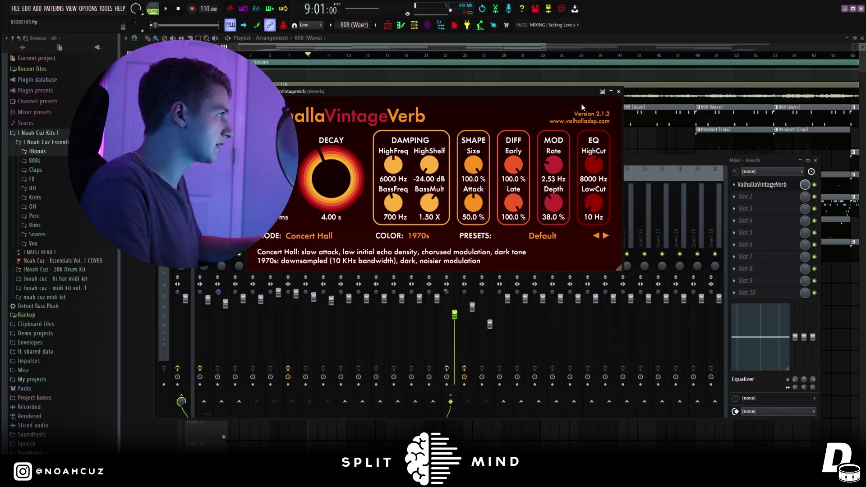
left_click(618, 91)
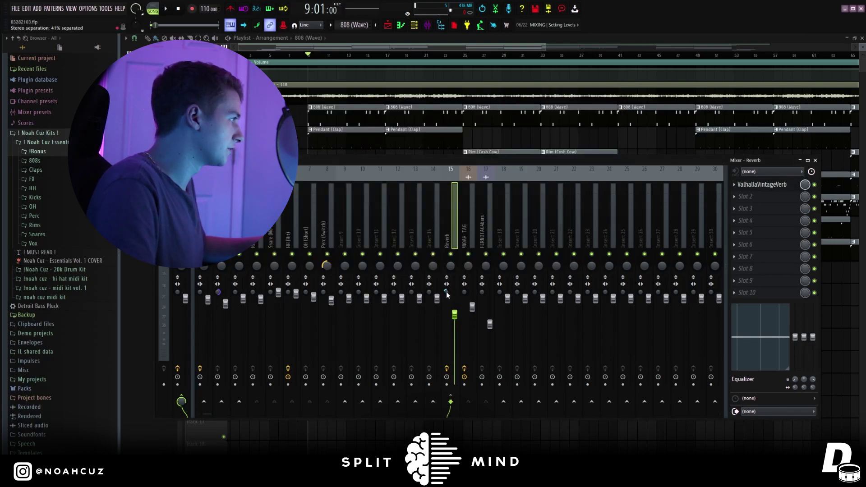
Check the Perc (Switch) track's panning and inspect the Fruity parametric EQ and Fruity soft clipper on the Master track.
left_click(324, 237)
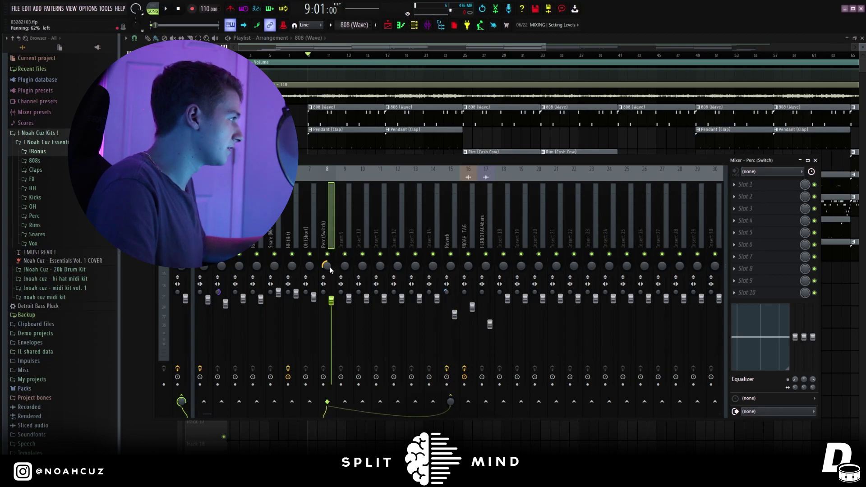
left_click(307, 240)
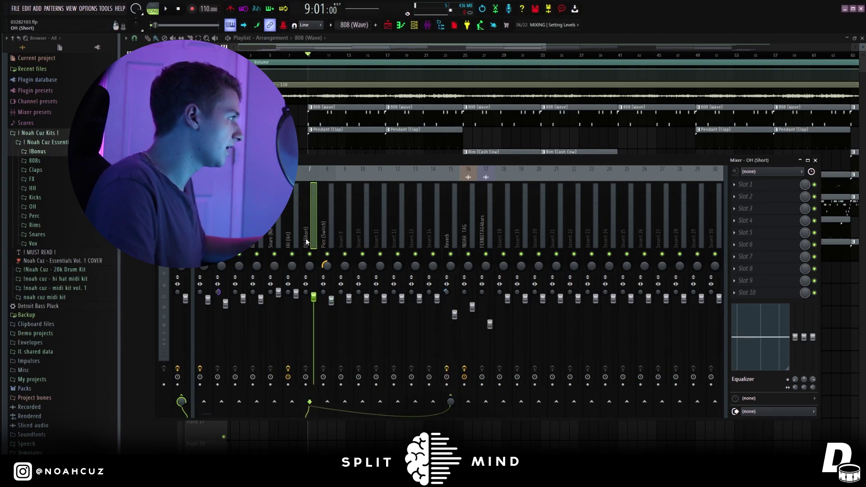
left_click(181, 325)
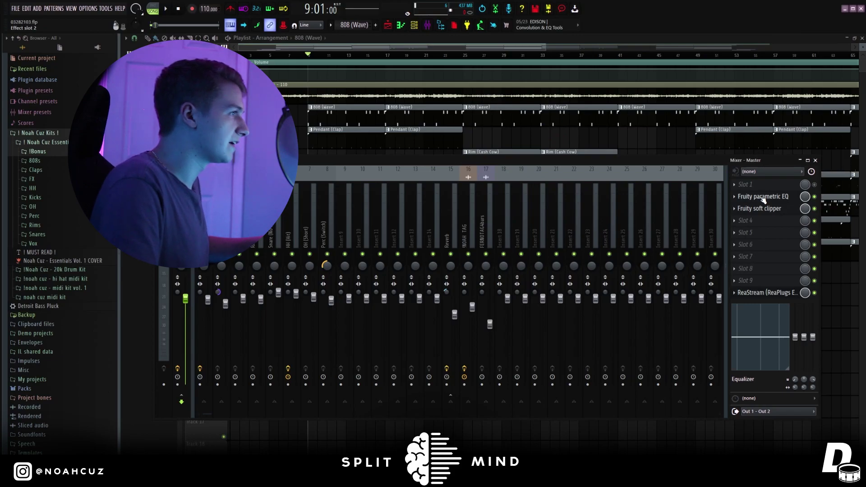
left_click(762, 197)
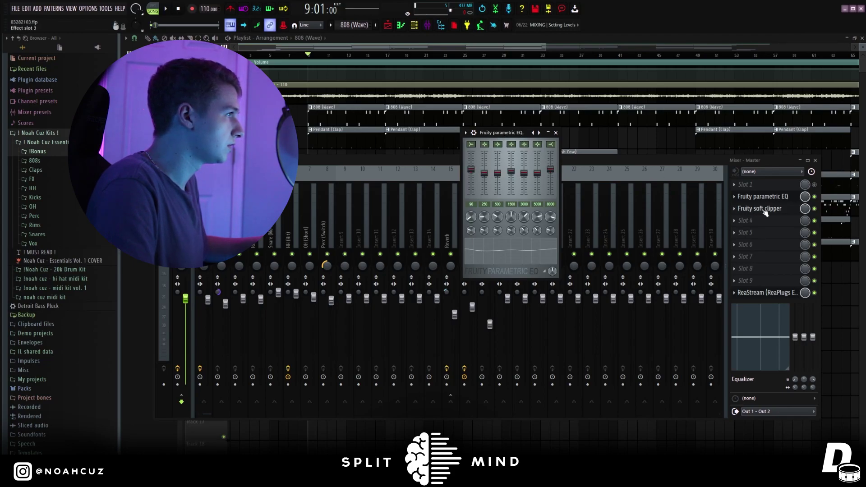
left_click(765, 211)
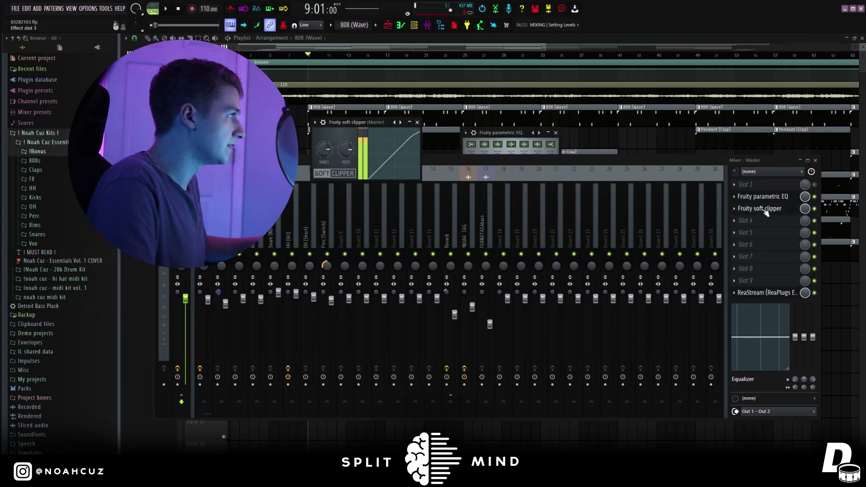
left_click(417, 122)
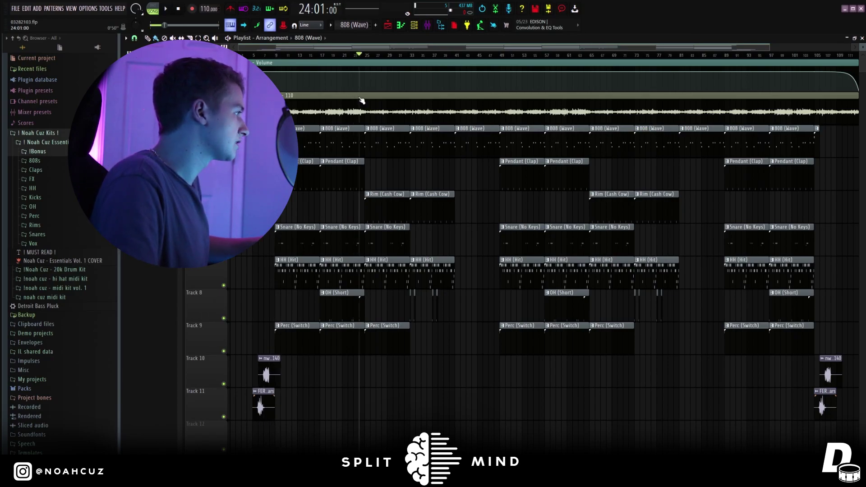
Examine the playlist arrangement across the whole song, checking where the drum patterns drop out and the short open-hat hits after bar 33.
mouse_move(408, 105)
left_mouse_down()
mouse_move(677, 120)
mouse_move(838, 148)
left_mouse_up()
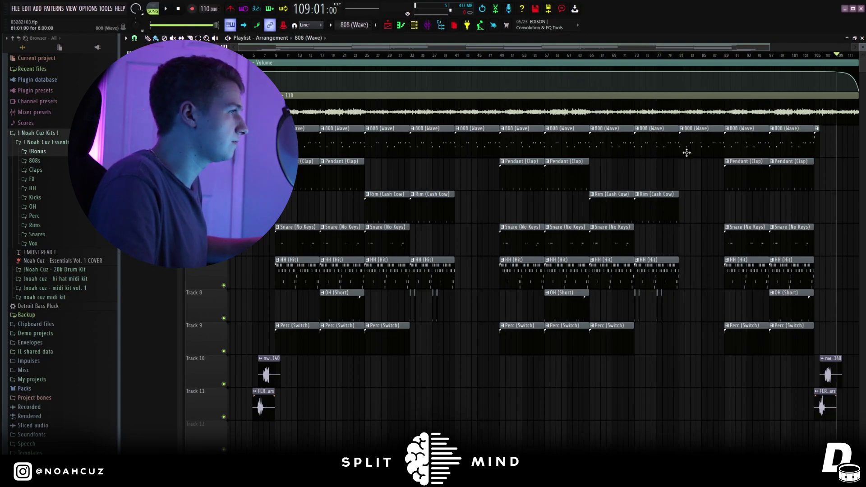
scroll(531, 232, "up", 2)
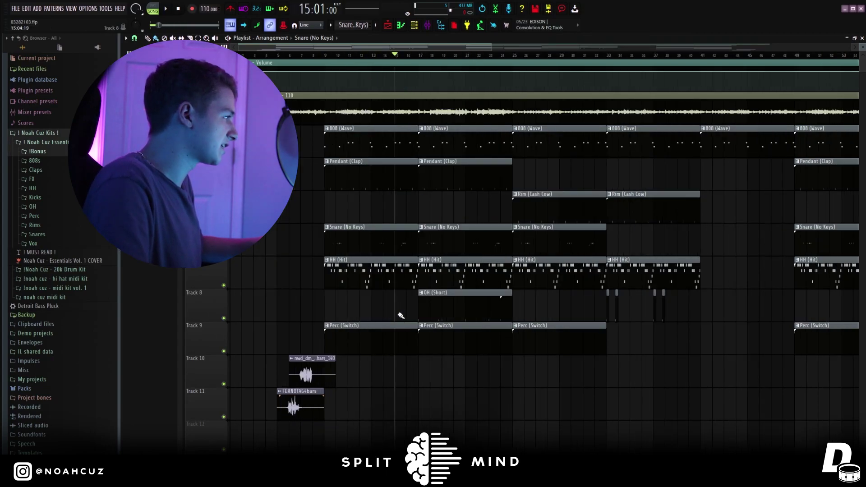
left_click(513, 55)
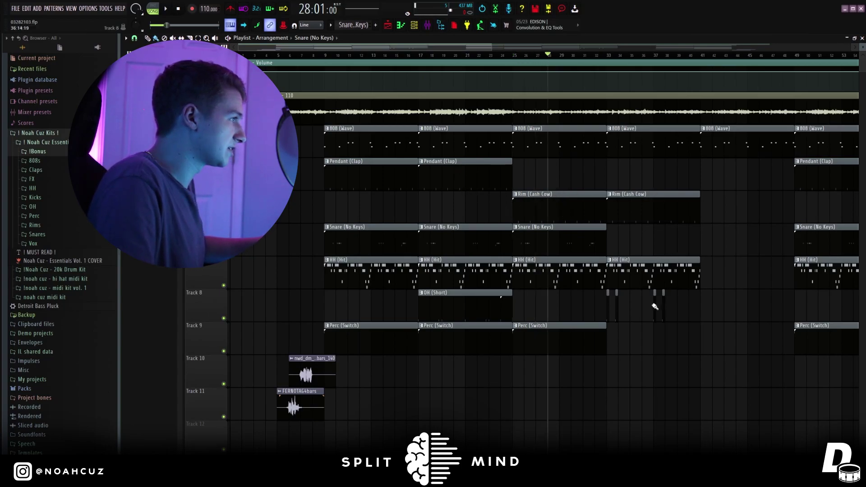
left_click_drag(682, 303, 572, 317)
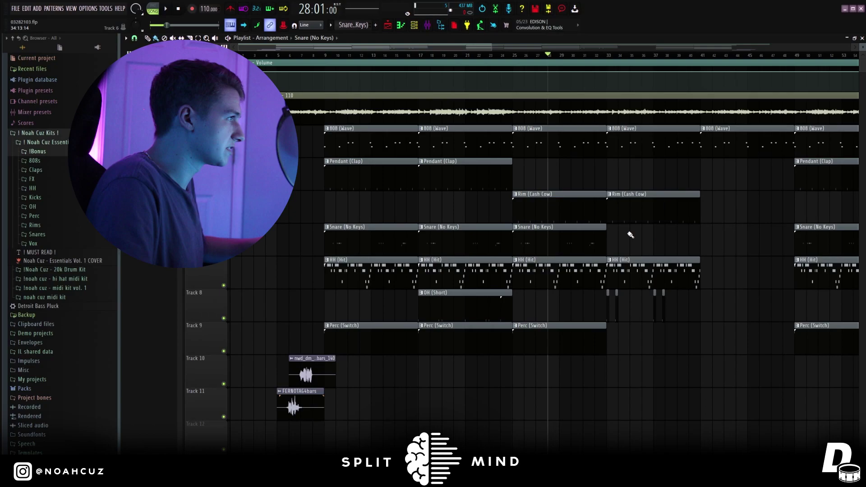
scroll(320, 357, "down", 3)
left_click_drag(321, 356, 252, 413)
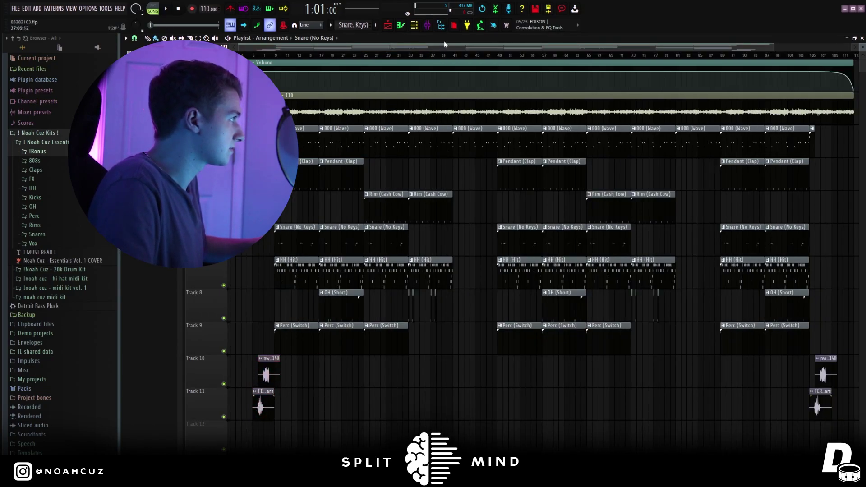
Reopen the mixer and compare the Perc (Switch) and OH (Short) tracks once more.
key("F9")
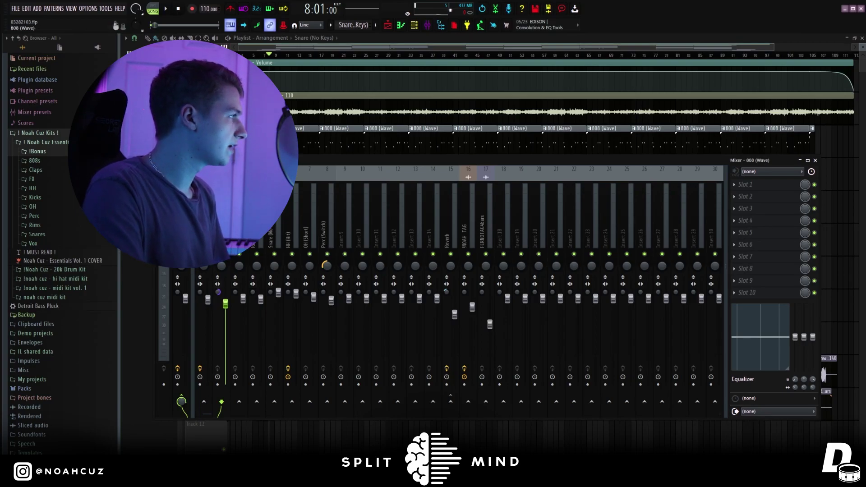
left_click(332, 216)
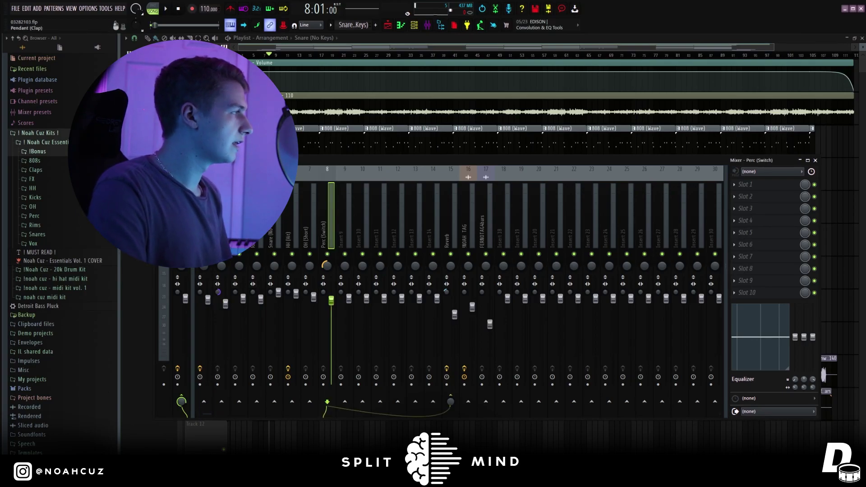
left_click(313, 216)
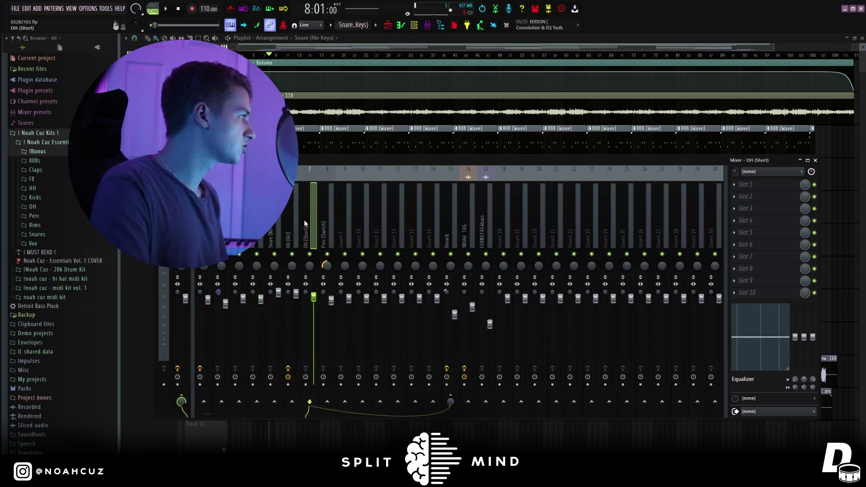
left_click(327, 224)
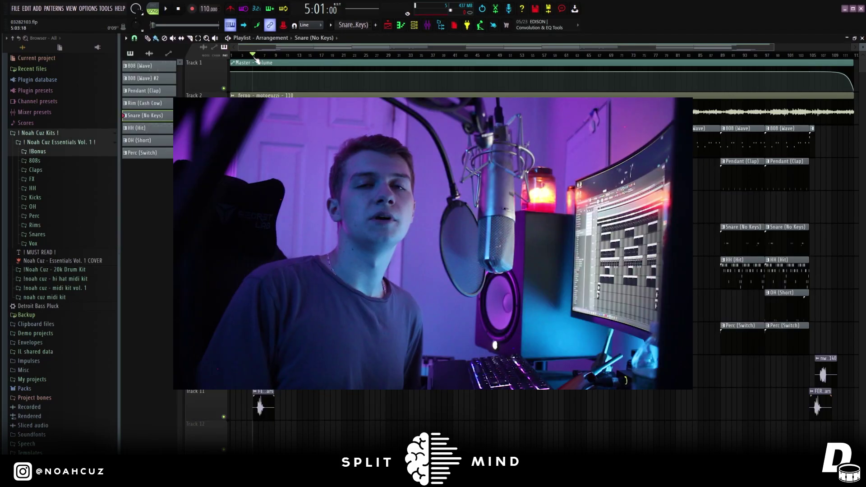